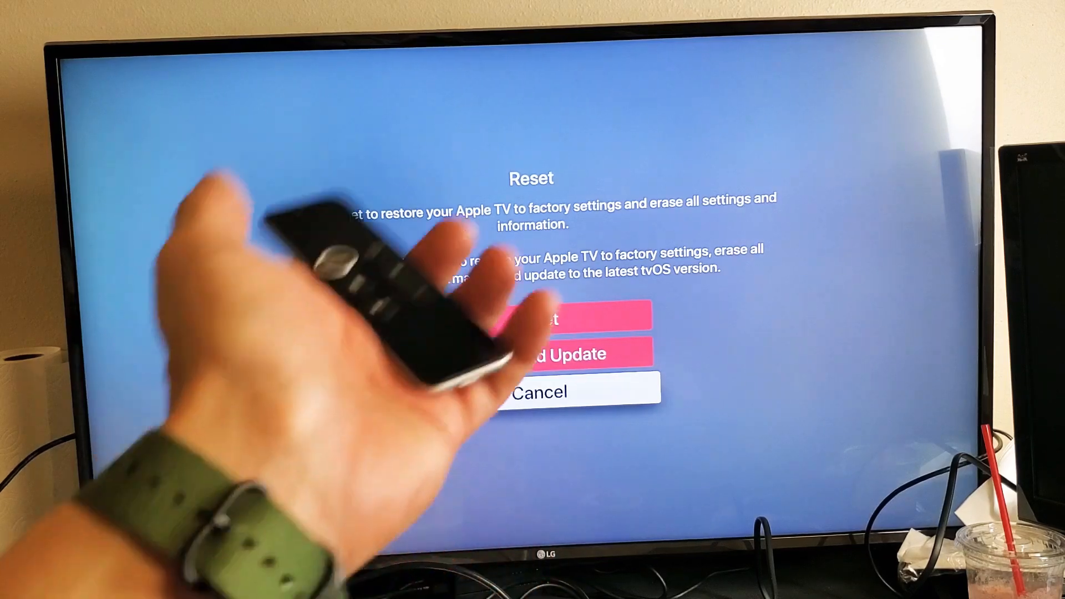
key("Up")
key("Up")
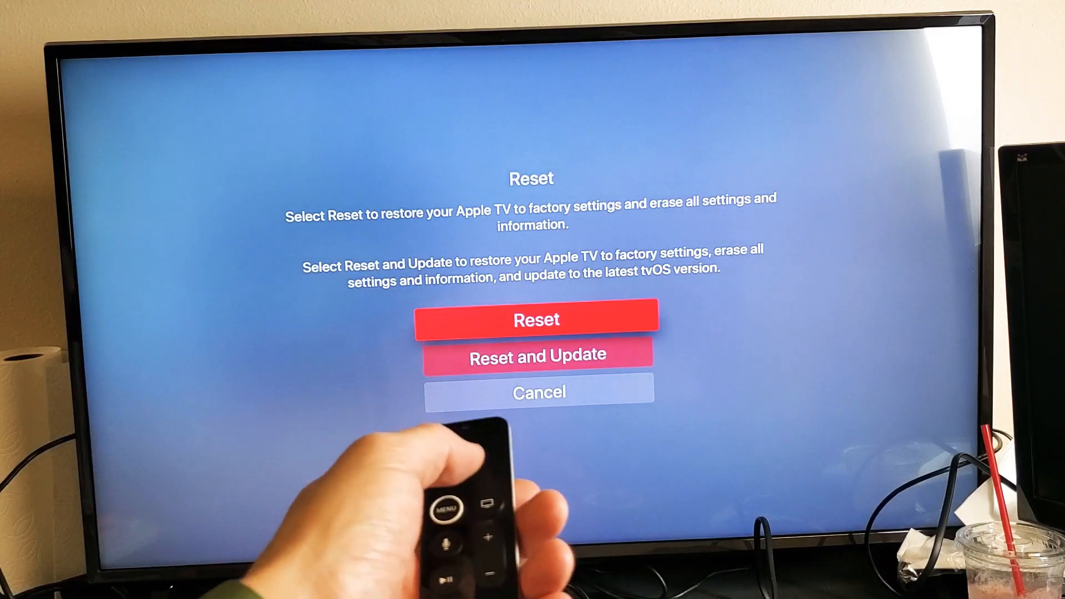
key("Escape")
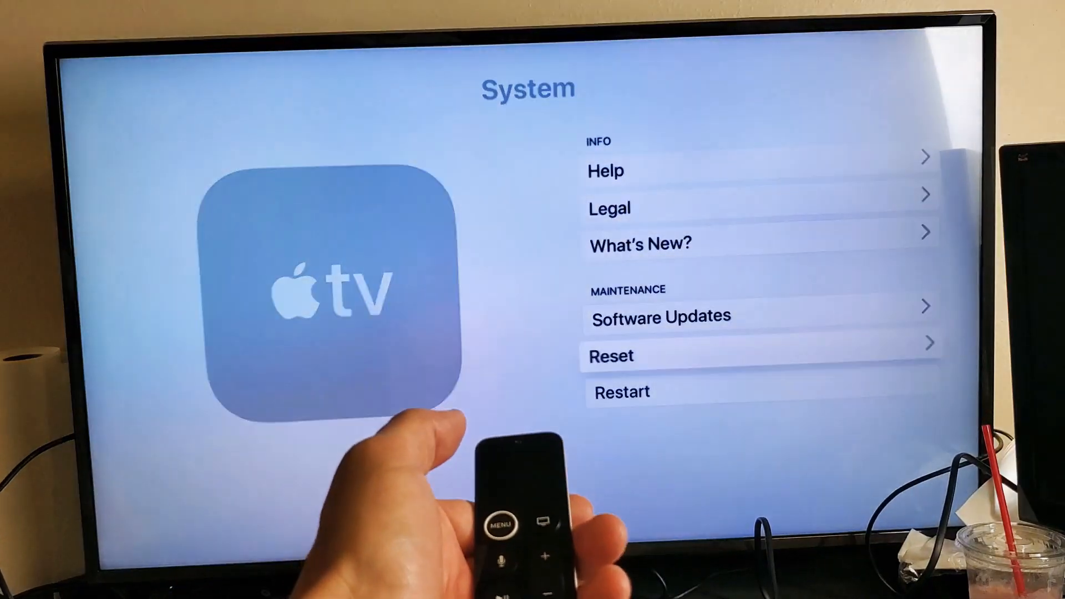
Step: Enter the Reset confirmation dialog and highlight the option that erases all content and settings
key("Return")
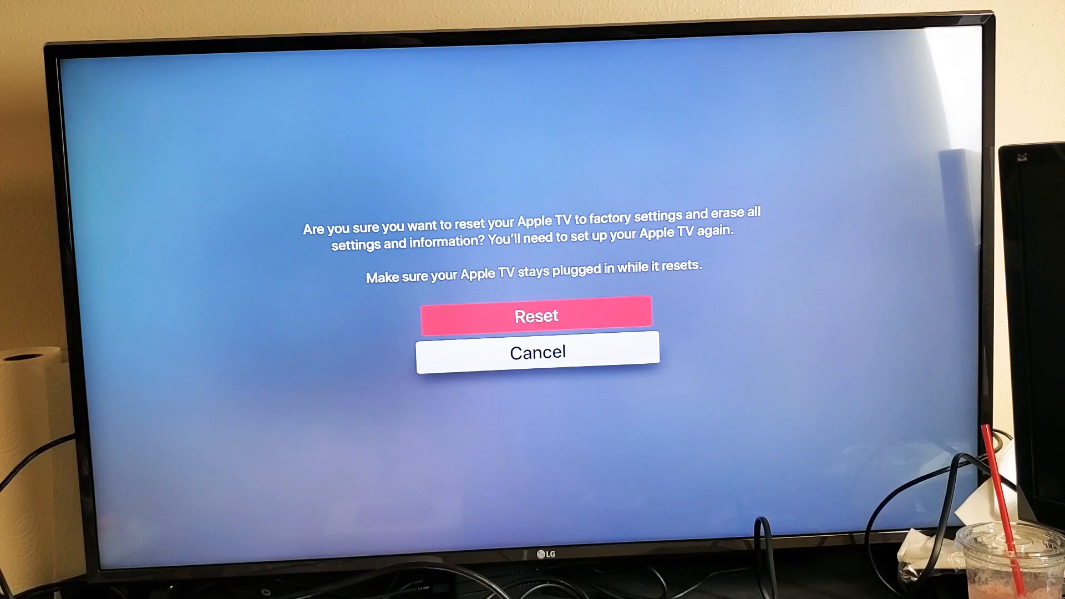
key("Up")
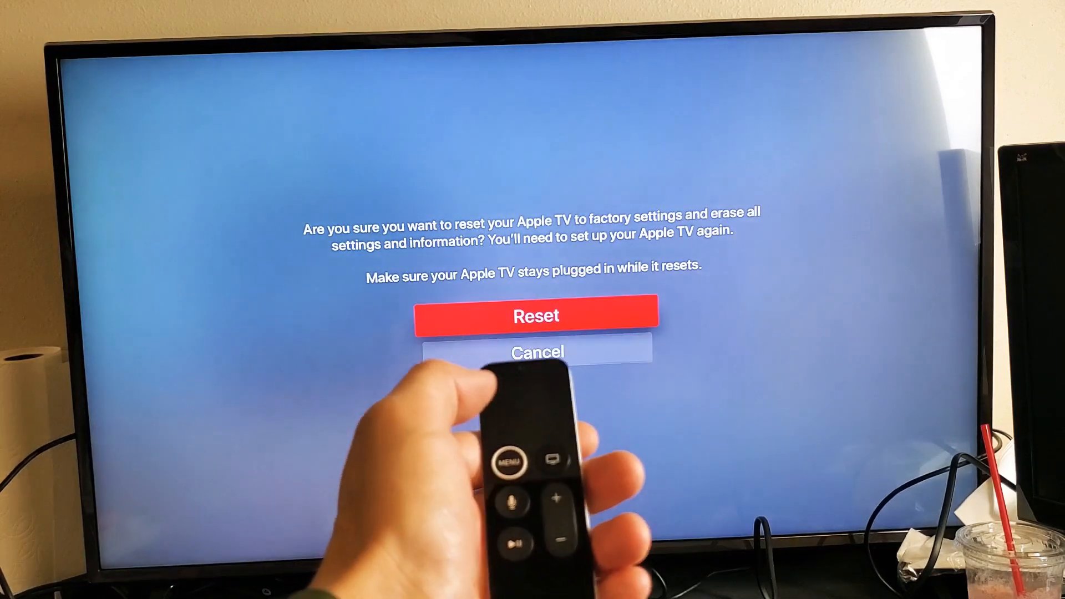